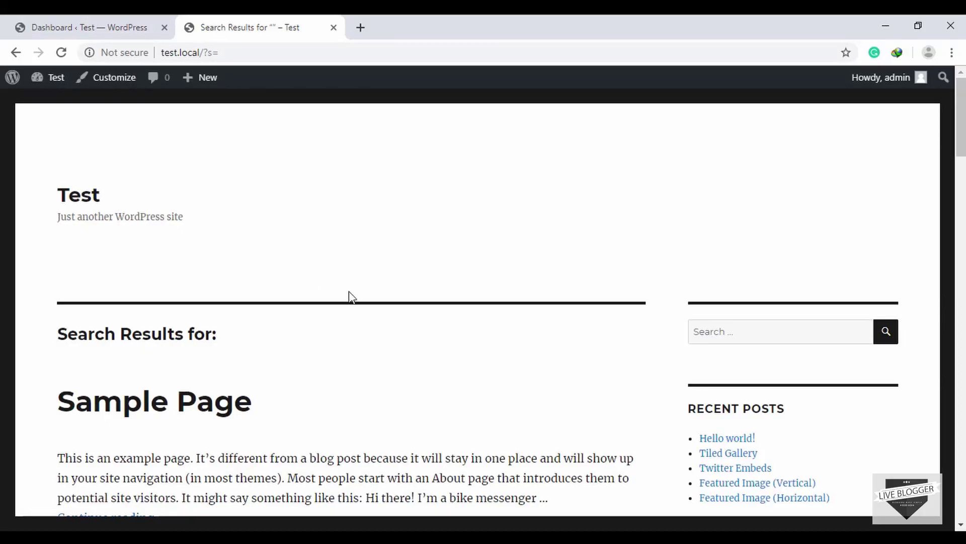
Scroll the Test site's front page down and back up before customizing.
{"action": "scroll", "coordinate": [351, 297], "scroll_direction": "down", "scroll_amount": 2}
{"action": "scroll", "coordinate": [351, 297], "scroll_direction": "up", "scroll_amount": 2}
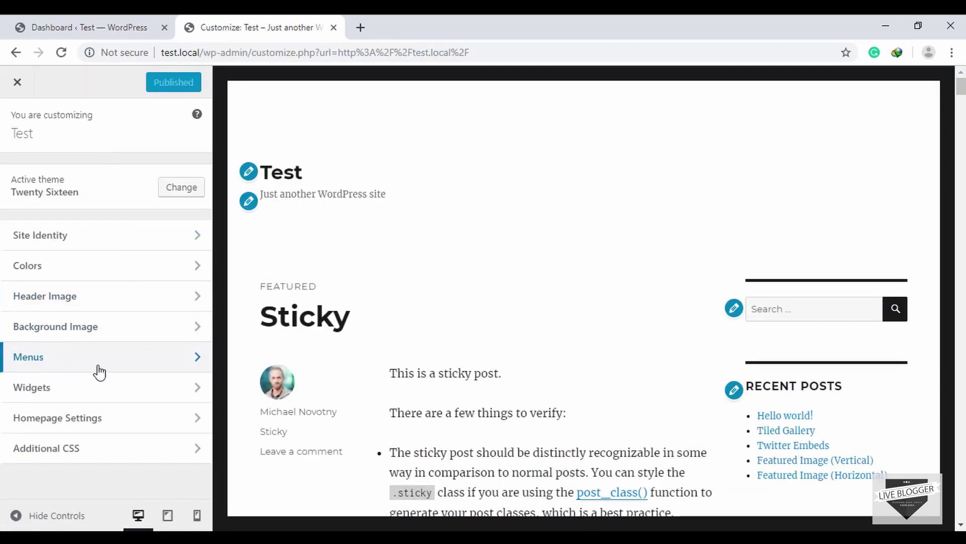
Open the Menus panel and check the theme's available menu locations.
{"action": "left_click", "coordinate": [123, 358]}
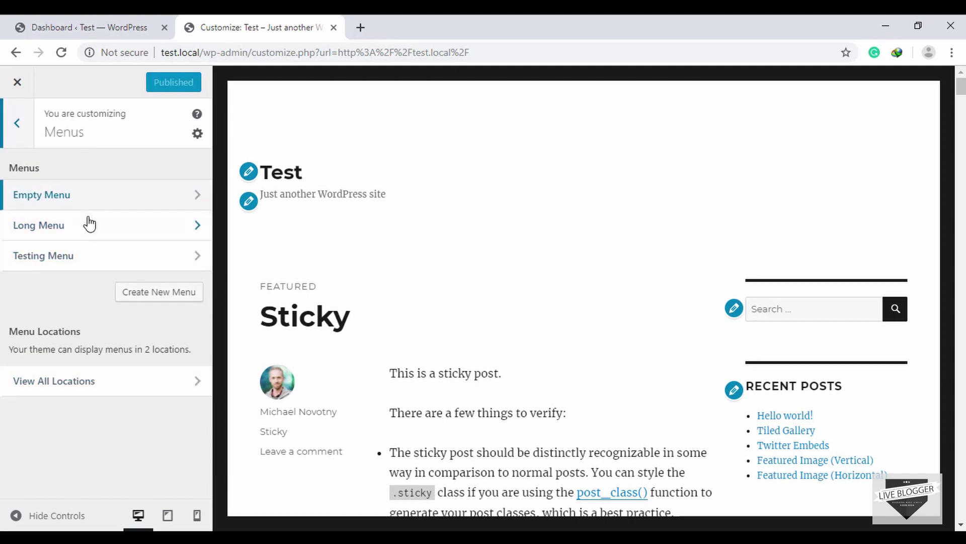
{"action": "left_click", "coordinate": [75, 383]}
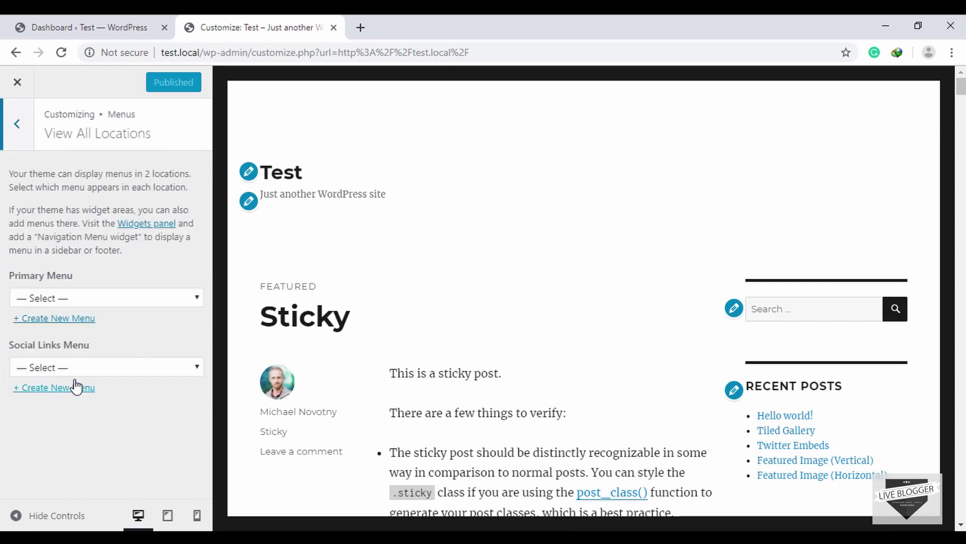
{"action": "left_click", "coordinate": [12, 119]}
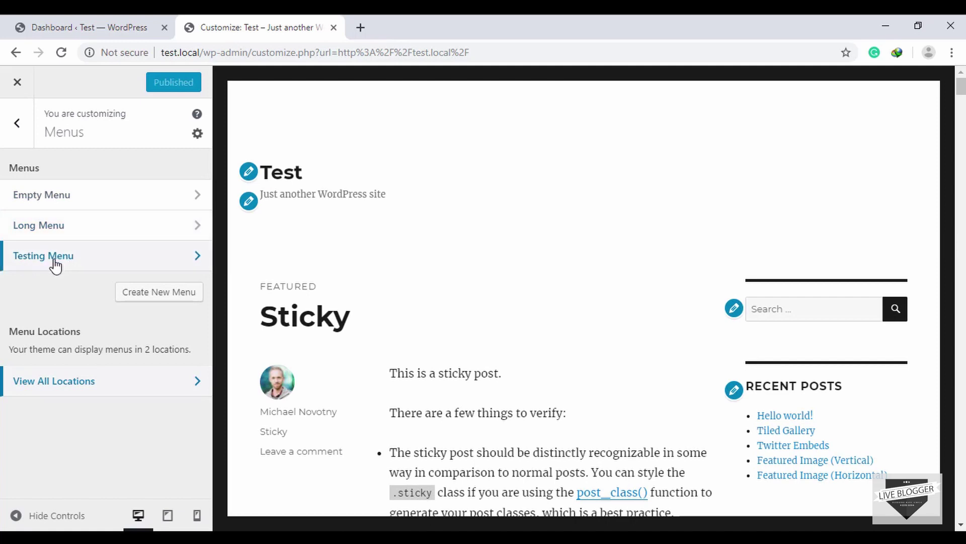
Inspect the items in Testing Menu, then return to the list of menus.
{"action": "left_click", "coordinate": [78, 266]}
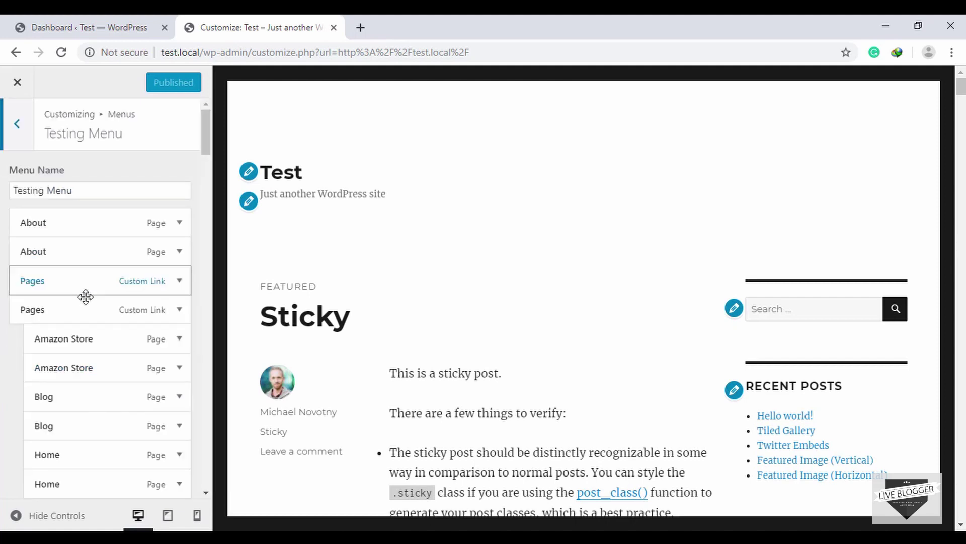
{"action": "scroll", "coordinate": [112, 339], "scroll_direction": "down", "scroll_amount": 5}
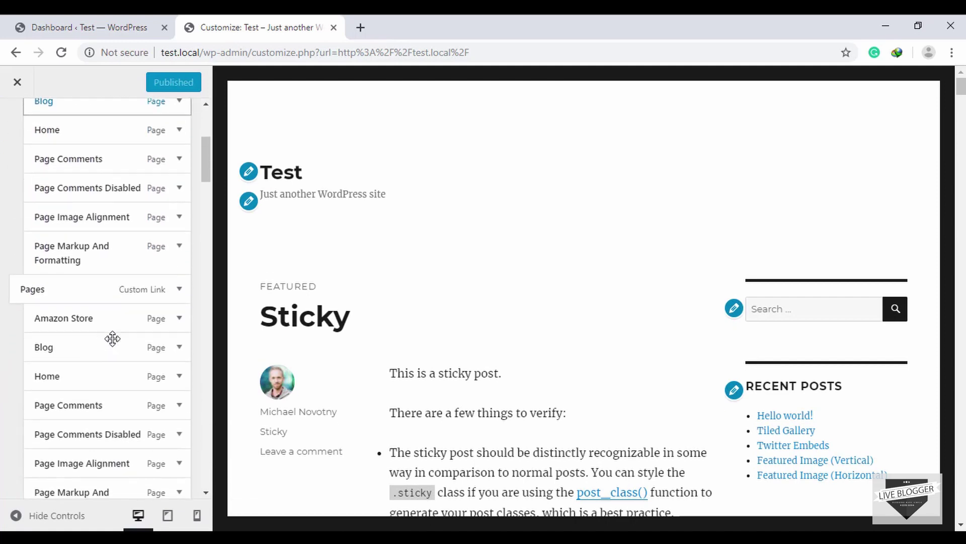
{"action": "scroll", "coordinate": [112, 339], "scroll_direction": "down", "scroll_amount": 7}
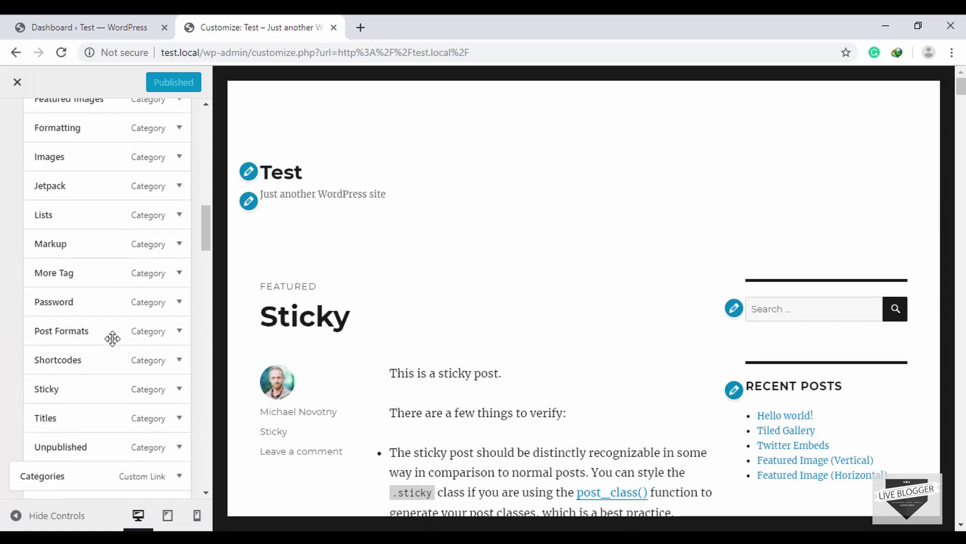
{"action": "scroll", "coordinate": [113, 338], "scroll_direction": "up", "scroll_amount": 12}
{"action": "scroll", "coordinate": [112, 338], "scroll_direction": "up", "scroll_amount": 3}
{"action": "key", "text": "Escape"}
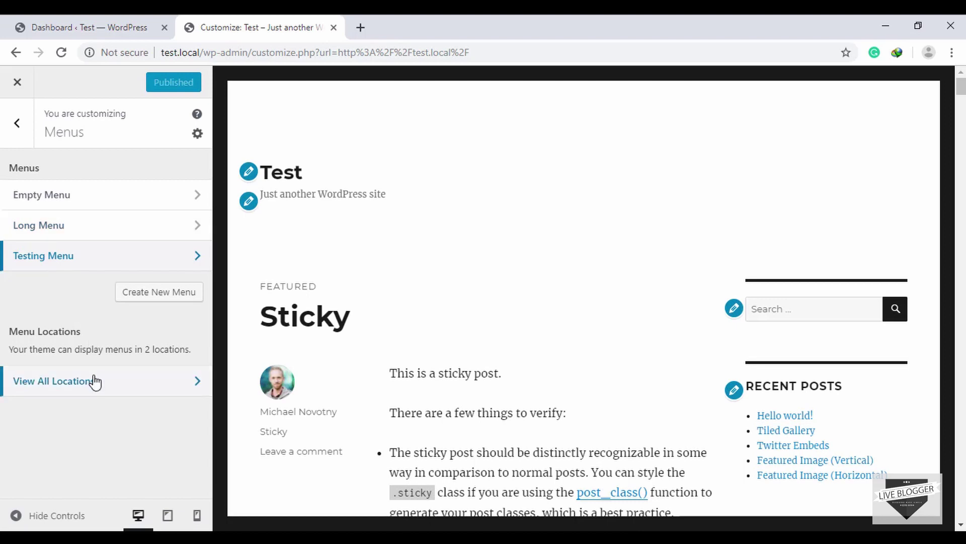
Preview Testing Menu as the Primary Menu, then reset that location to — Select —.
{"action": "left_click", "coordinate": [129, 388]}
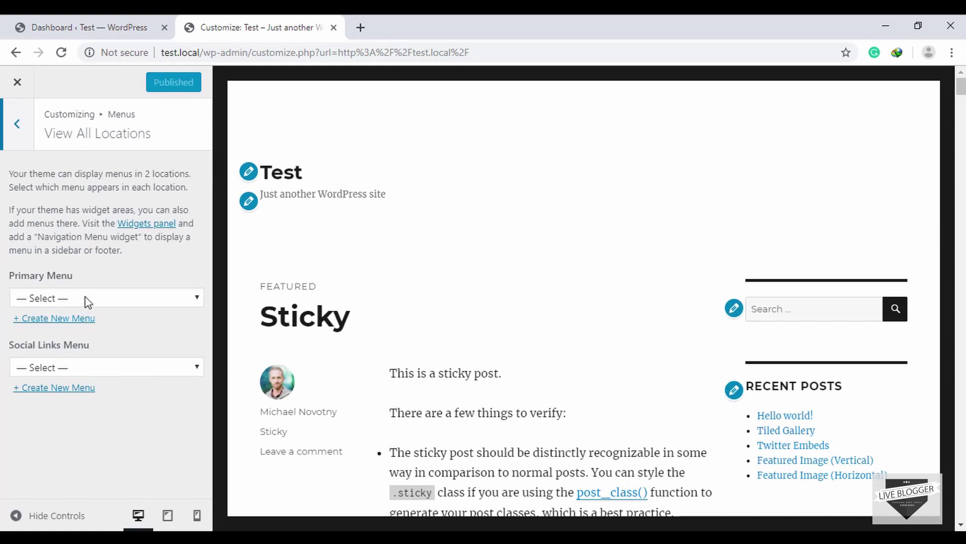
{"action": "left_click", "coordinate": [98, 302]}
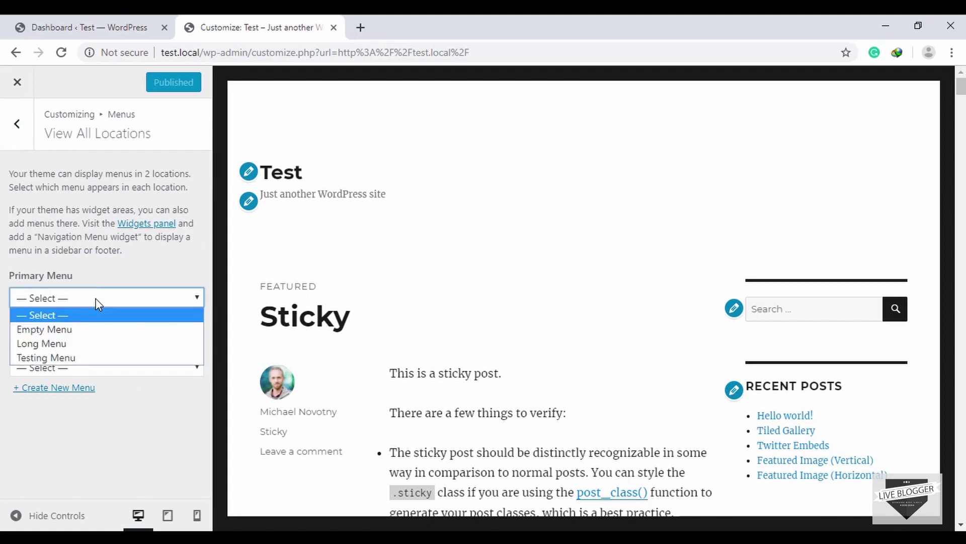
{"action": "left_click", "coordinate": [81, 358]}
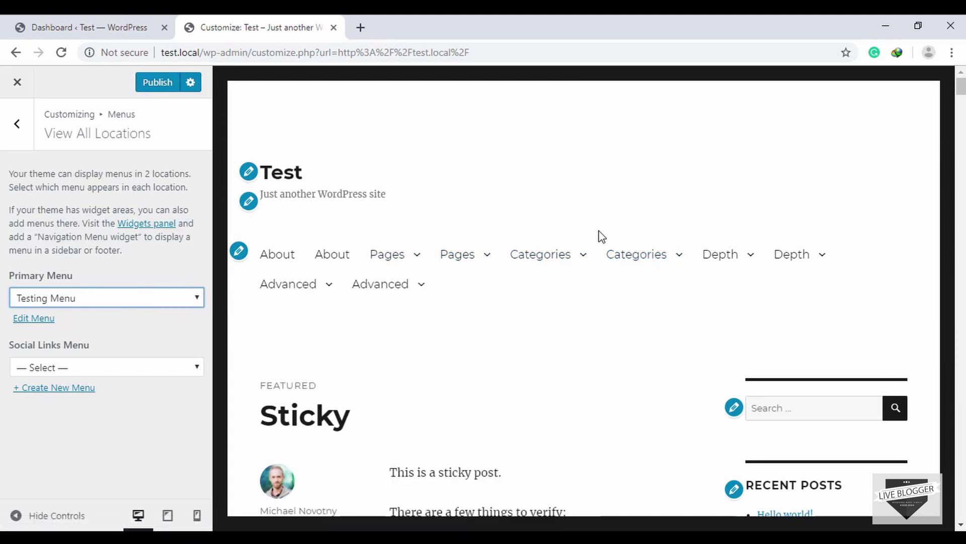
{"action": "left_click", "coordinate": [107, 302]}
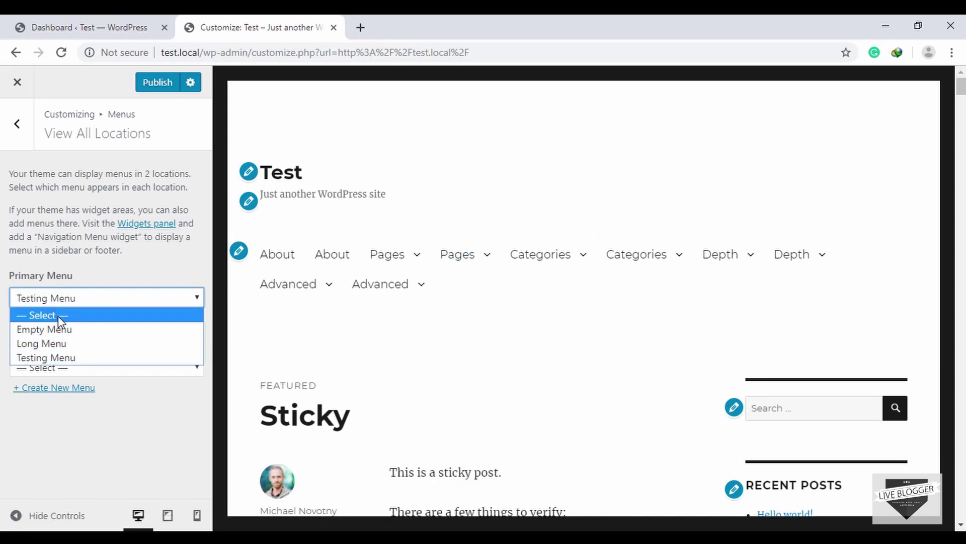
{"action": "left_click", "coordinate": [90, 316]}
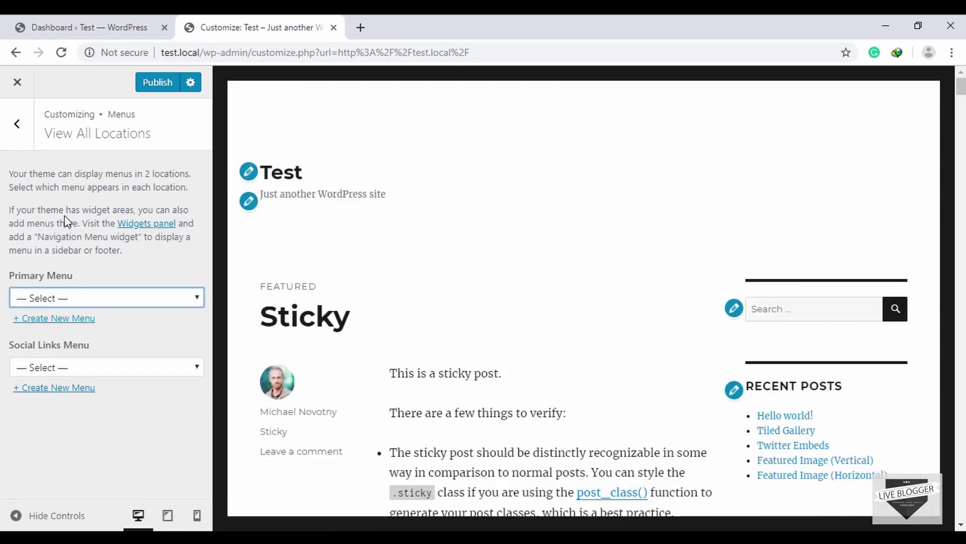
{"action": "left_click", "coordinate": [19, 123]}
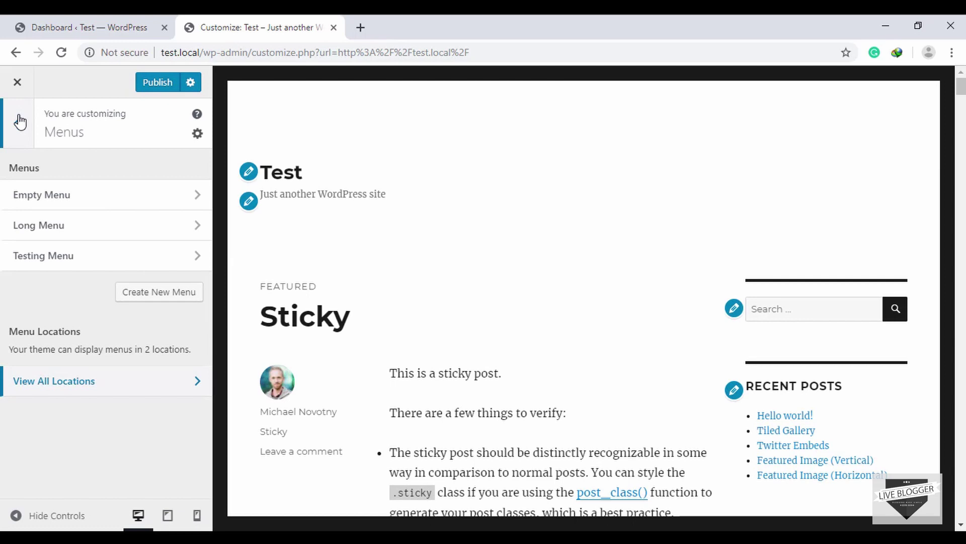
Create 'Main Menu' with the Primary Menu location ticked.
{"action": "left_click", "coordinate": [171, 297]}
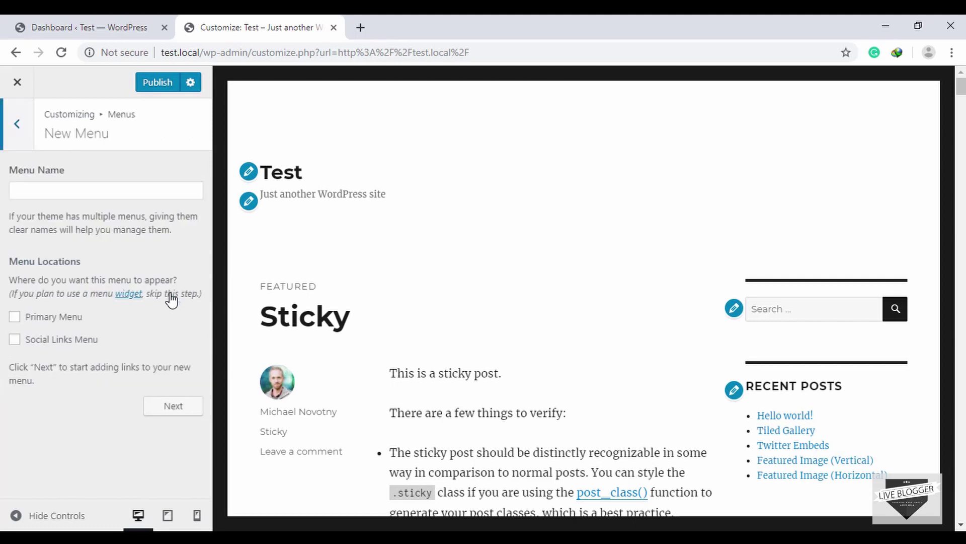
{"action": "left_click", "coordinate": [70, 196]}
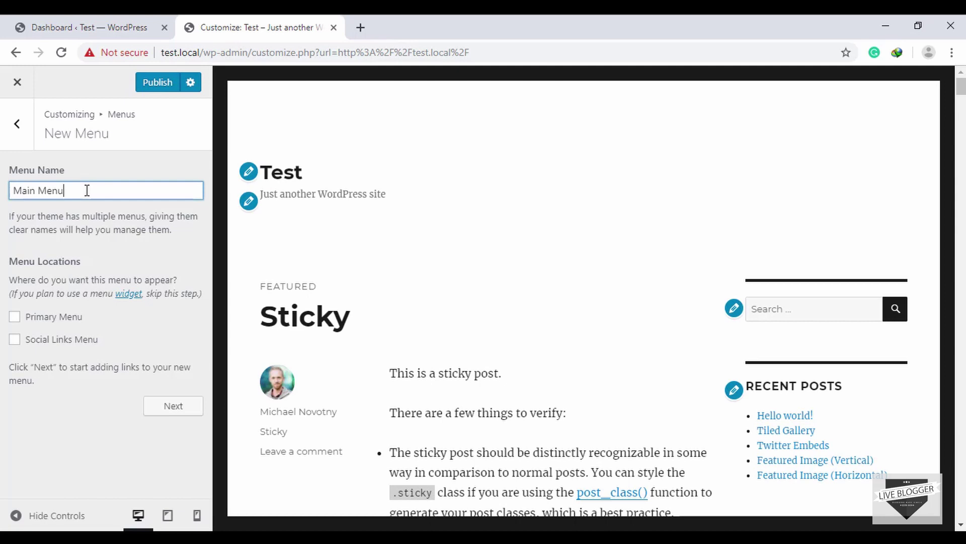
{"action": "left_click", "coordinate": [55, 322]}
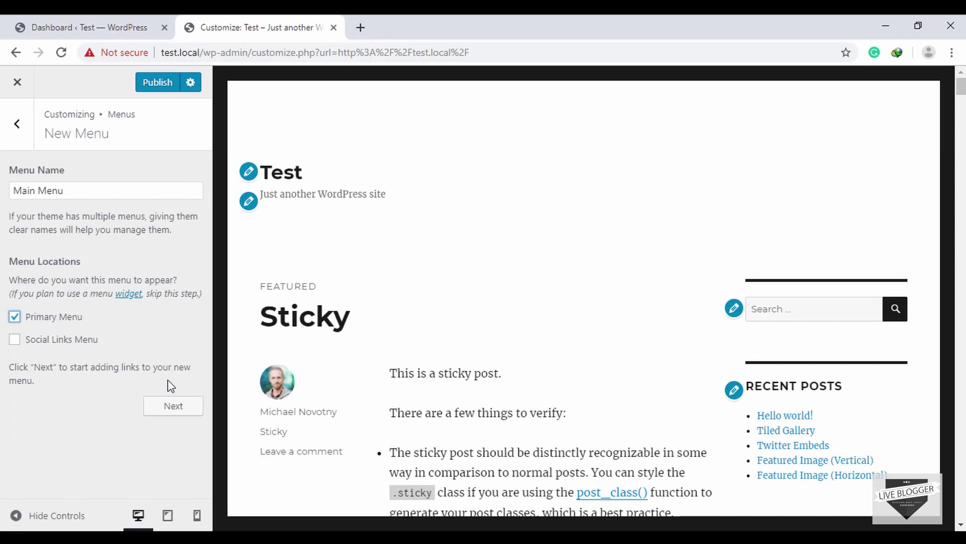
{"action": "left_click", "coordinate": [173, 406]}
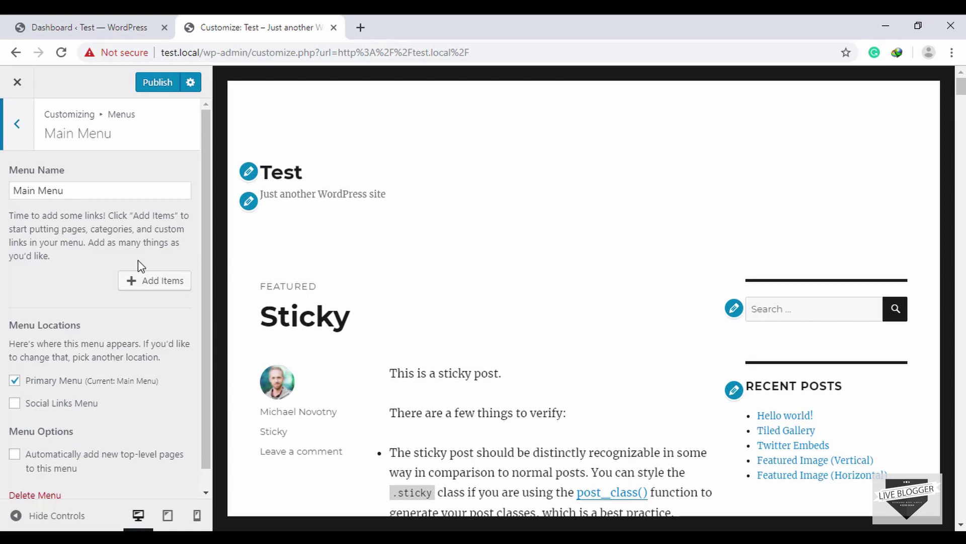
Add the Blog page to Main Menu and check it in the preview.
{"action": "left_click", "coordinate": [164, 283]}
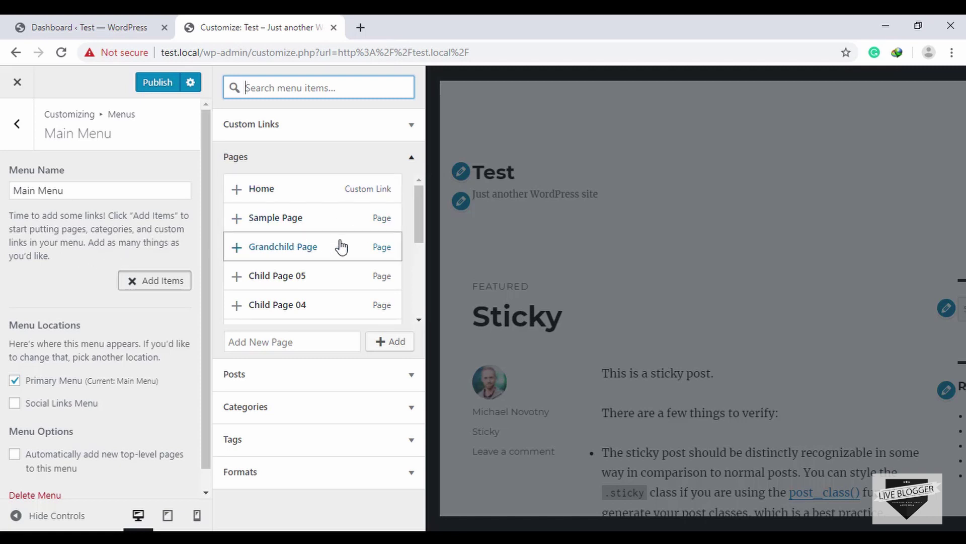
{"action": "scroll", "coordinate": [346, 271], "scroll_direction": "down", "scroll_amount": 2}
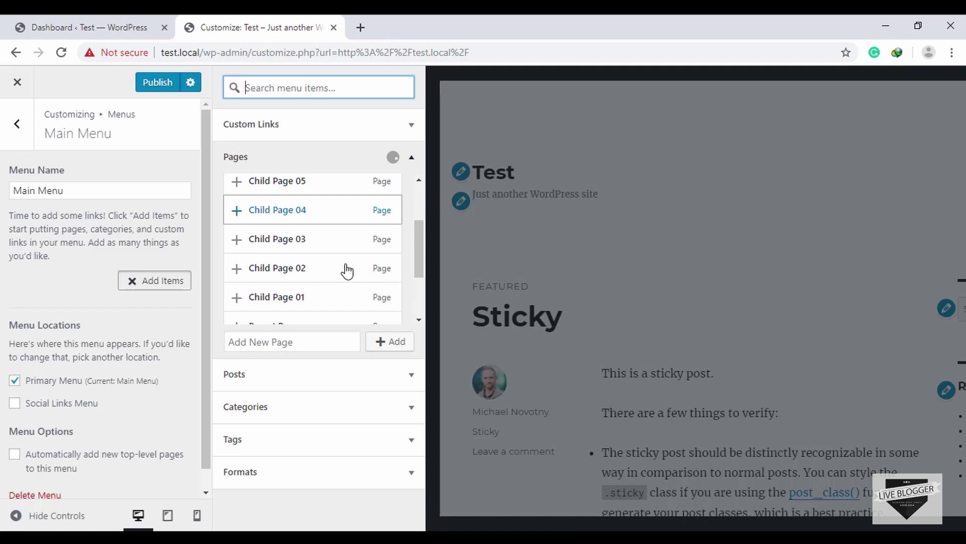
{"action": "scroll", "coordinate": [346, 270], "scroll_direction": "down", "scroll_amount": 3}
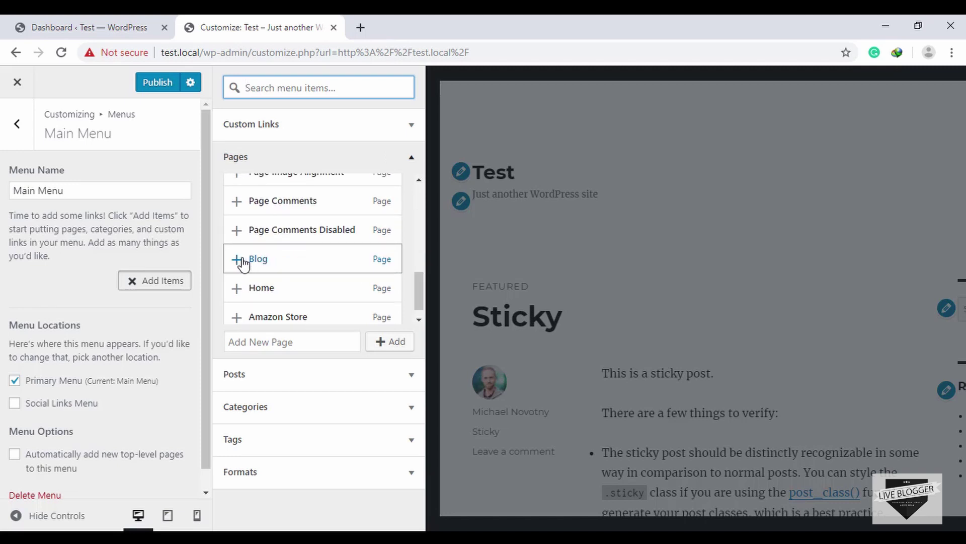
{"action": "left_click", "coordinate": [264, 259]}
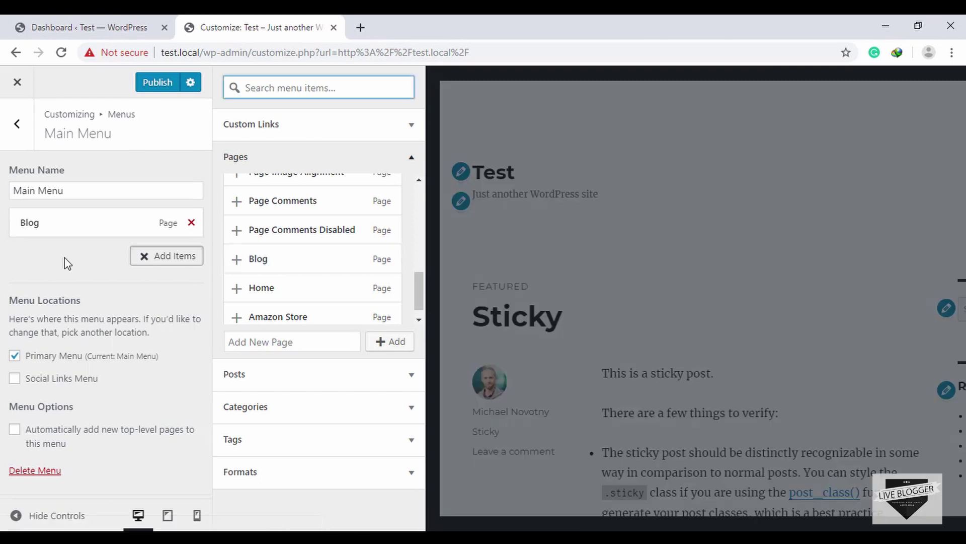
{"action": "left_click", "coordinate": [67, 262]}
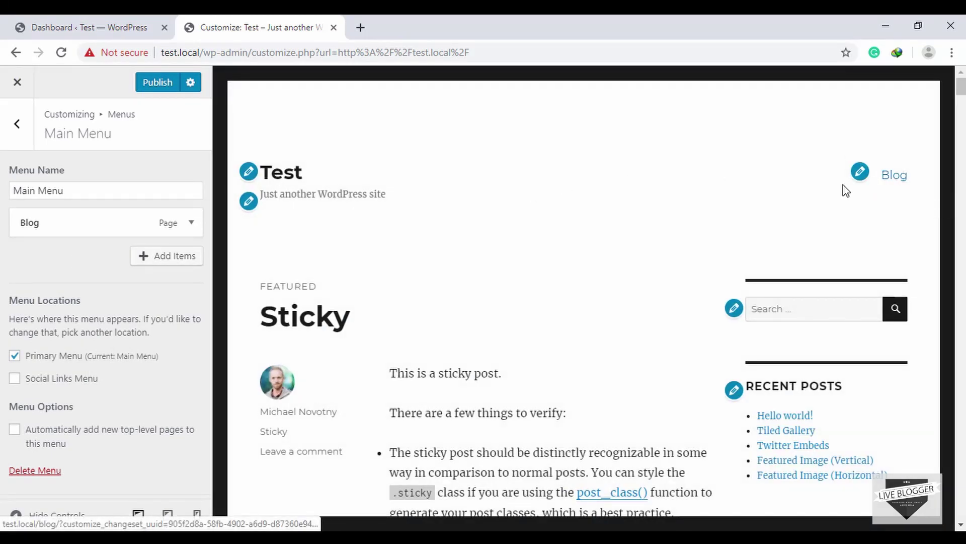
Add the Home, Amazon Store and About pages to Main Menu.
{"action": "left_click", "coordinate": [185, 256]}
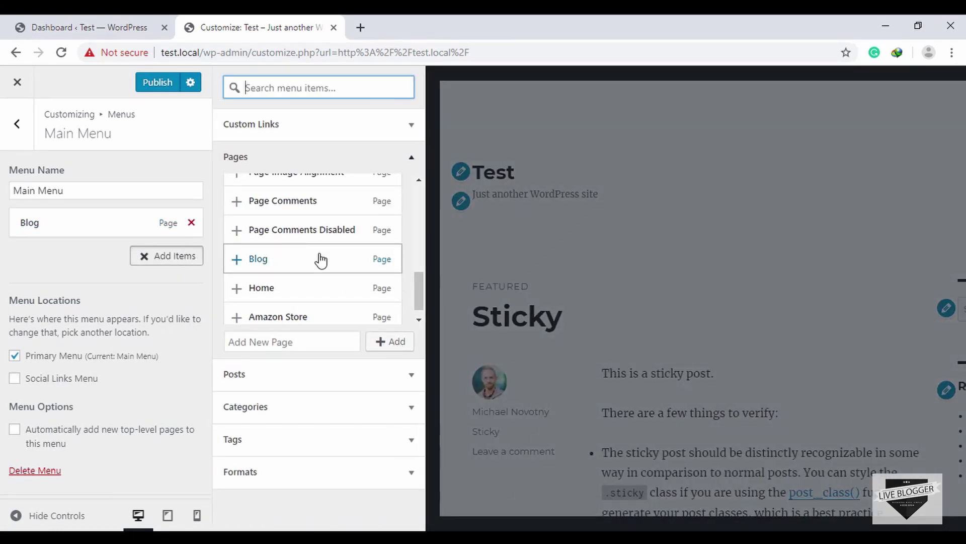
{"action": "scroll", "coordinate": [320, 260], "scroll_direction": "down", "scroll_amount": 1}
{"action": "left_click", "coordinate": [375, 276]}
{"action": "left_click", "coordinate": [377, 307]}
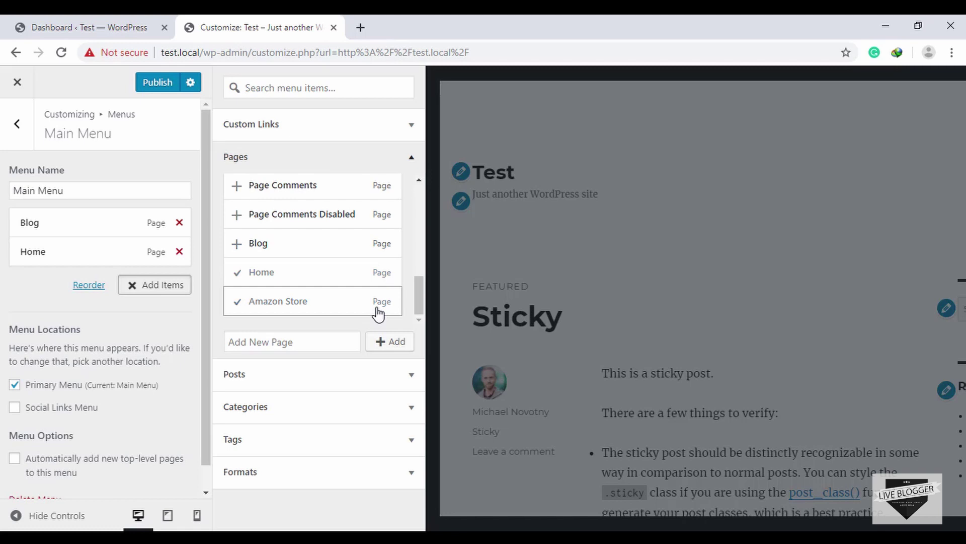
{"action": "scroll", "coordinate": [332, 304], "scroll_direction": "up", "scroll_amount": 4}
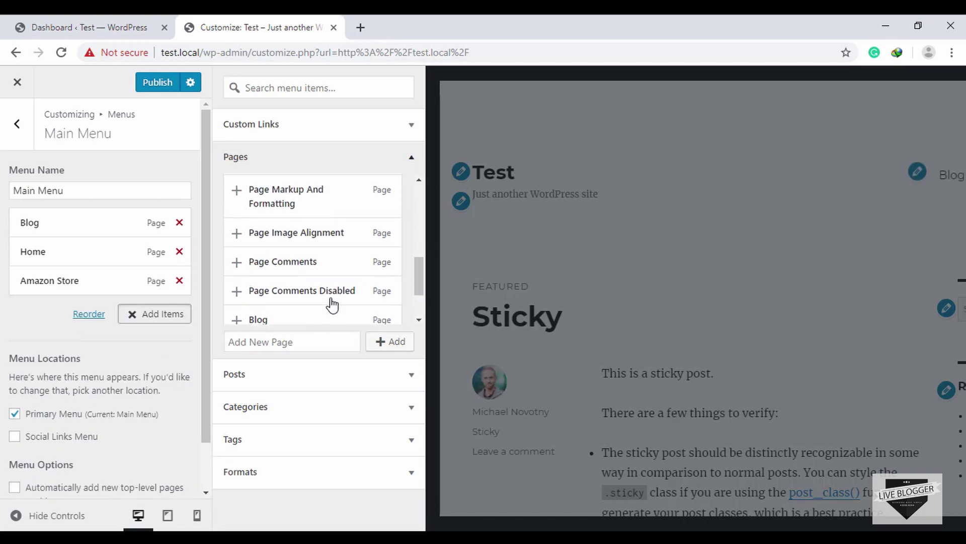
{"action": "scroll", "coordinate": [330, 302], "scroll_direction": "up", "scroll_amount": 2}
{"action": "scroll", "coordinate": [330, 302], "scroll_direction": "down", "scroll_amount": 2}
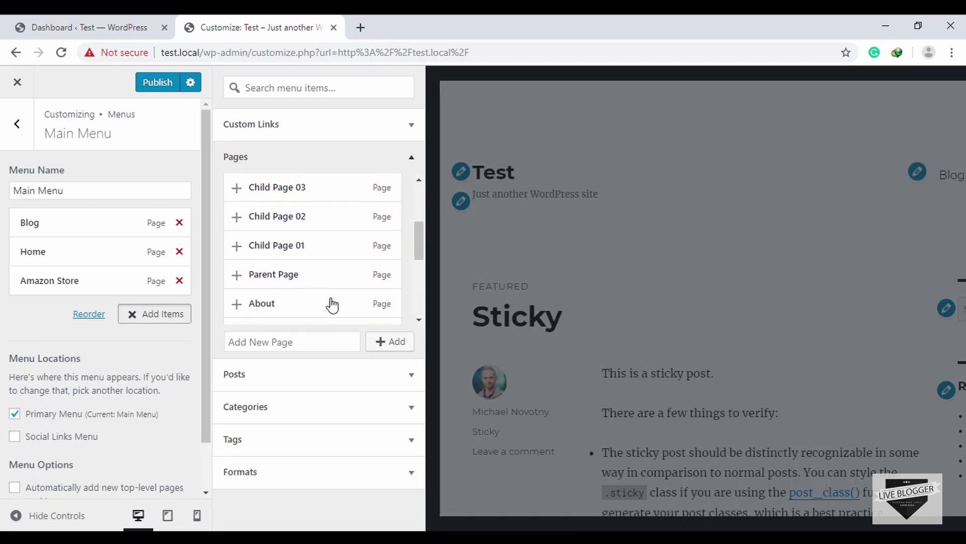
{"action": "left_click", "coordinate": [374, 301]}
{"action": "scroll", "coordinate": [367, 300], "scroll_direction": "up", "scroll_amount": 3}
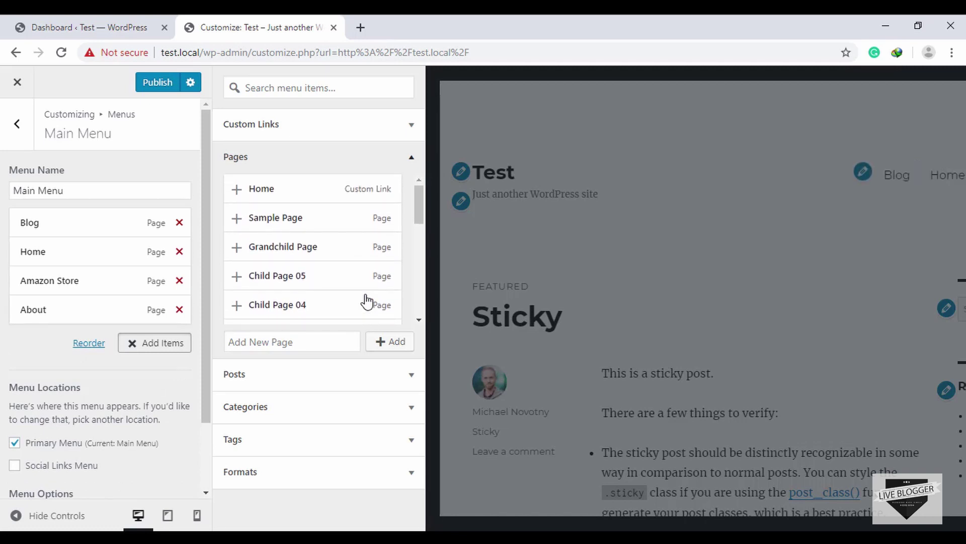
{"action": "left_click", "coordinate": [675, 177]}
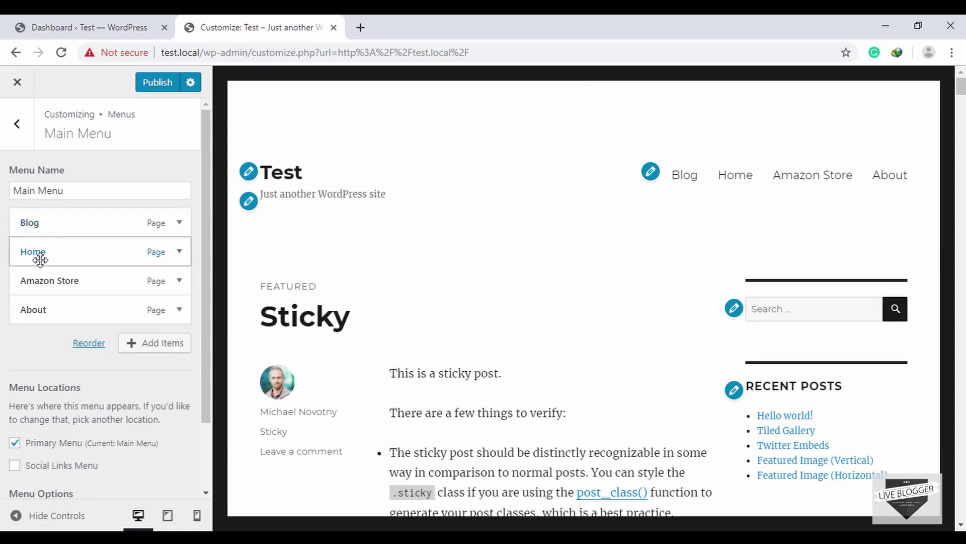
Drag Home above Blog so the menu reads Home, Blog, Amazon Store, About.
{"action": "left_click_drag", "start_coordinate": [36, 261], "coordinate": [34, 224]}
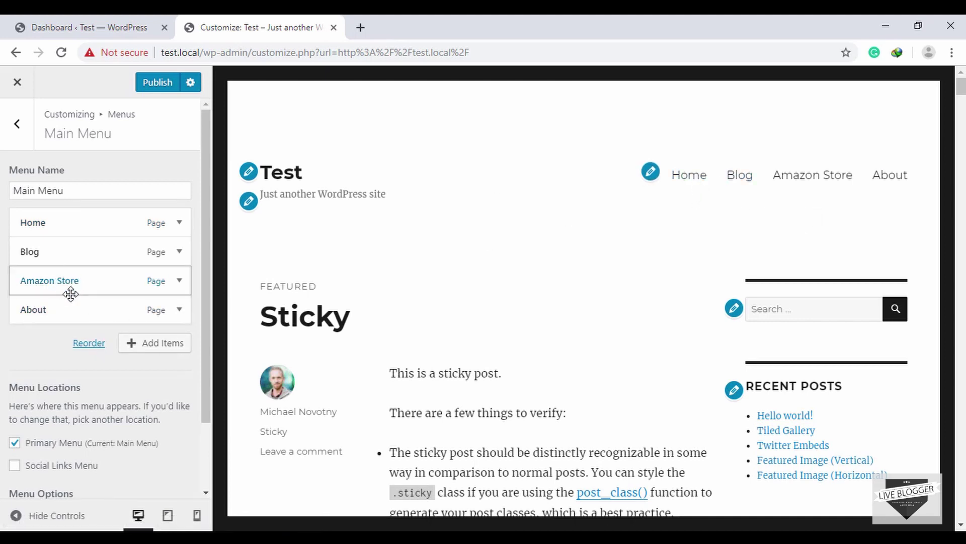
Add the Hello world! and Tiled Gallery posts to Main Menu.
{"action": "left_click", "coordinate": [163, 348]}
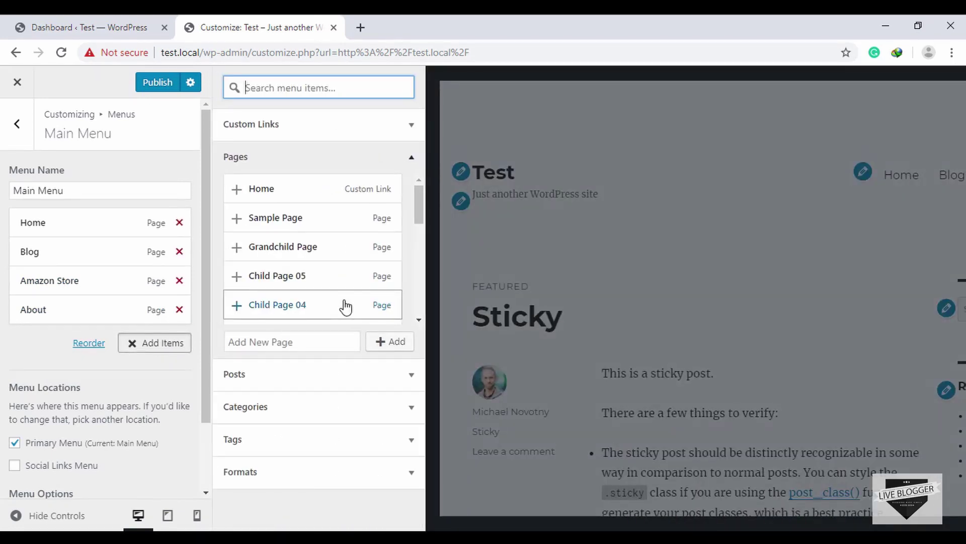
{"action": "left_click", "coordinate": [312, 384]}
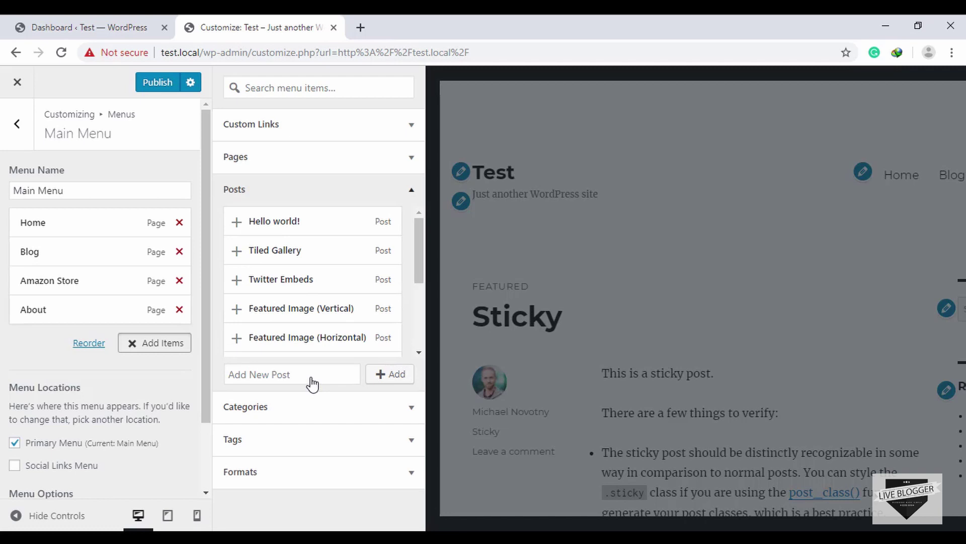
{"action": "left_click", "coordinate": [330, 221]}
{"action": "left_click", "coordinate": [326, 254]}
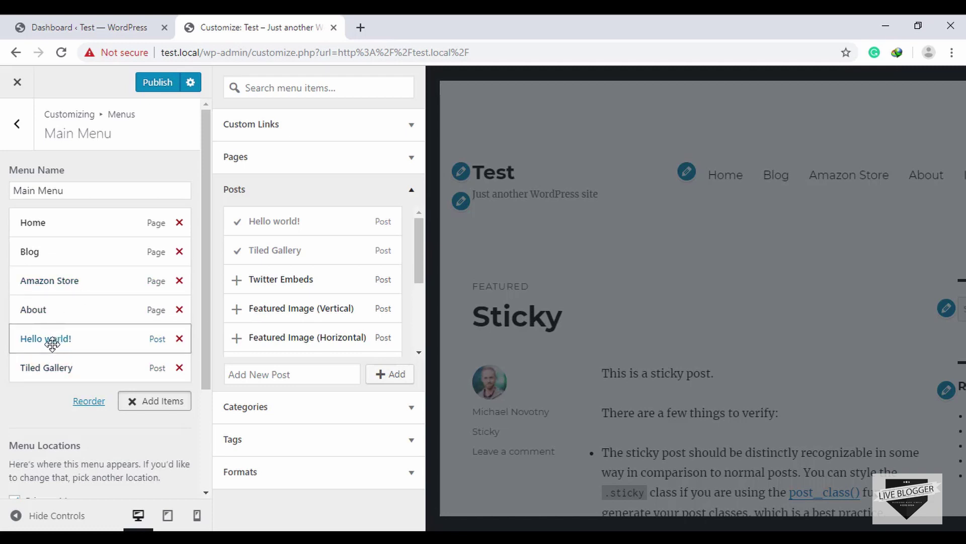
Nest Hello world! and Tiled Gallery as sub-items under Amazon Store.
{"action": "left_click_drag", "start_coordinate": [61, 340], "coordinate": [79, 309]}
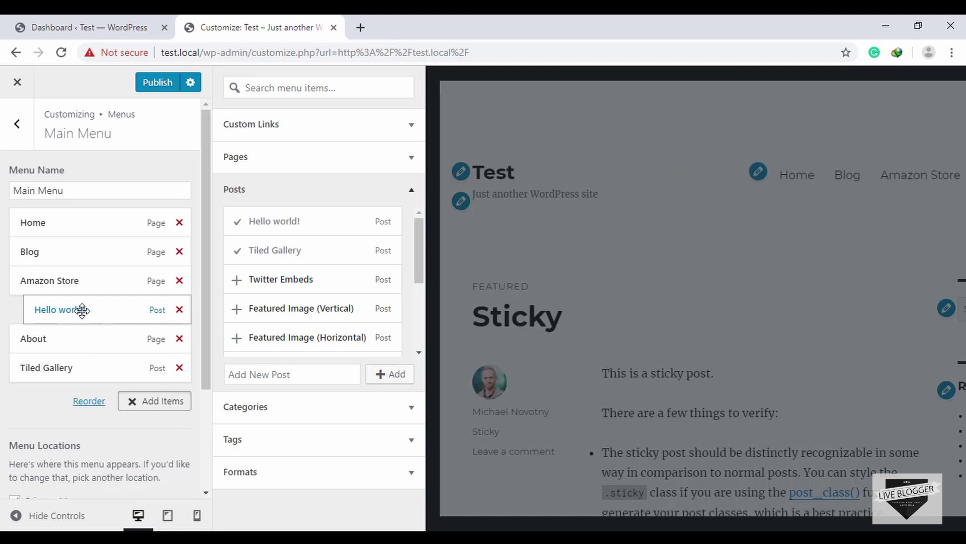
{"action": "left_click", "coordinate": [589, 219]}
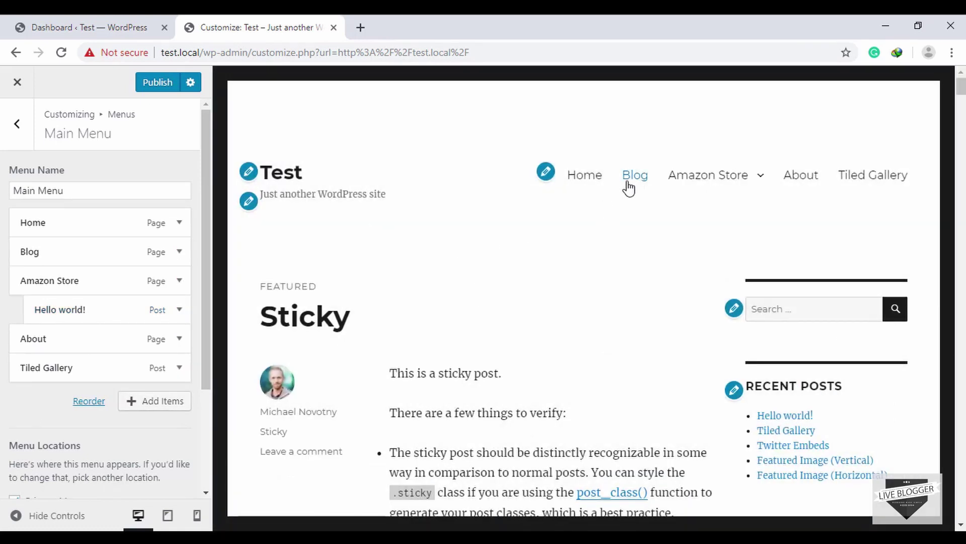
{"action": "mouse_move", "coordinate": [675, 173]}
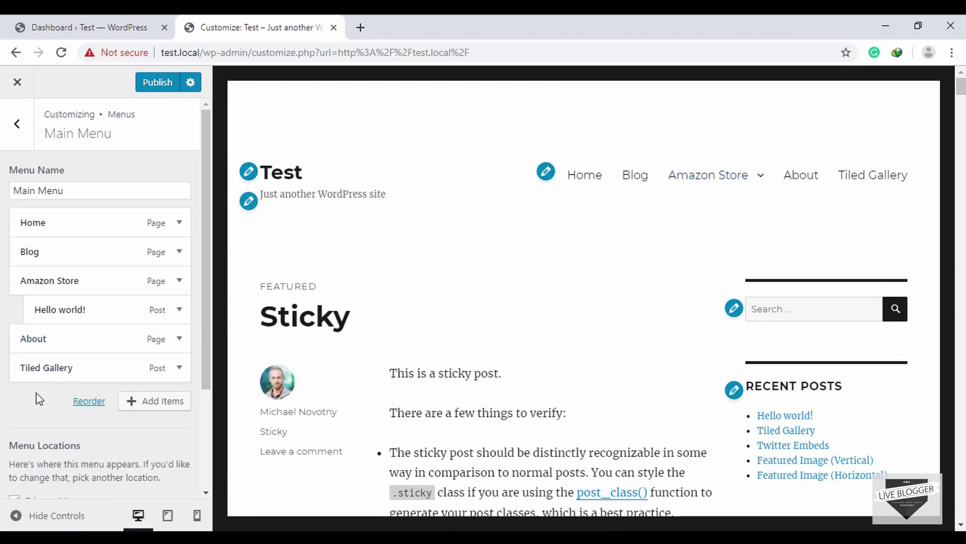
{"action": "left_click_drag", "start_coordinate": [68, 367], "coordinate": [80, 346]}
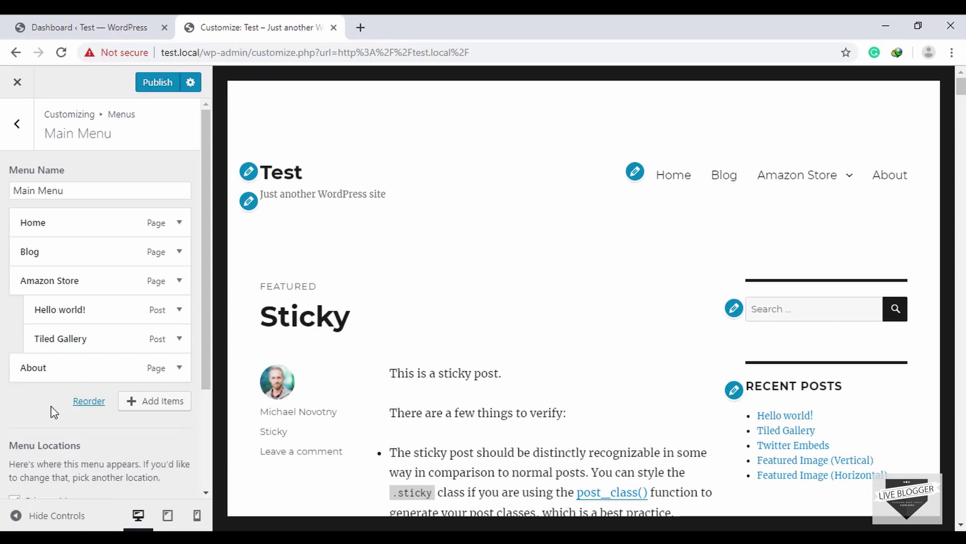
{"action": "mouse_move", "coordinate": [809, 173]}
{"action": "left_click", "coordinate": [172, 403]}
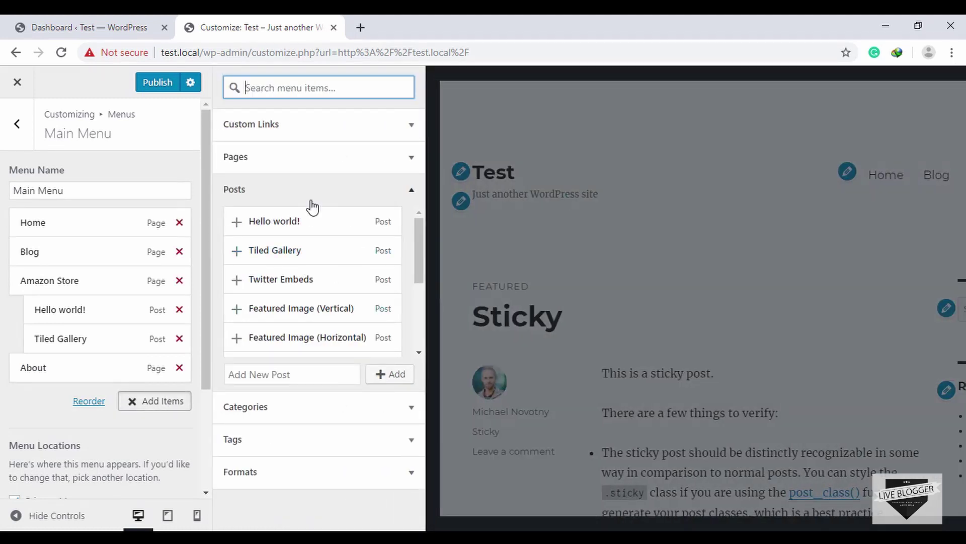
{"action": "left_click", "coordinate": [334, 126]}
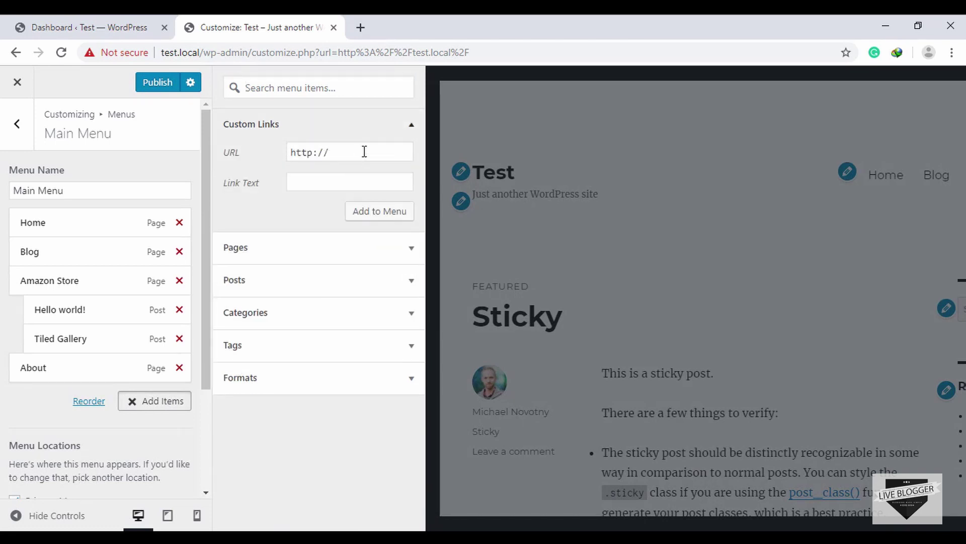
{"action": "left_click", "coordinate": [367, 151]}
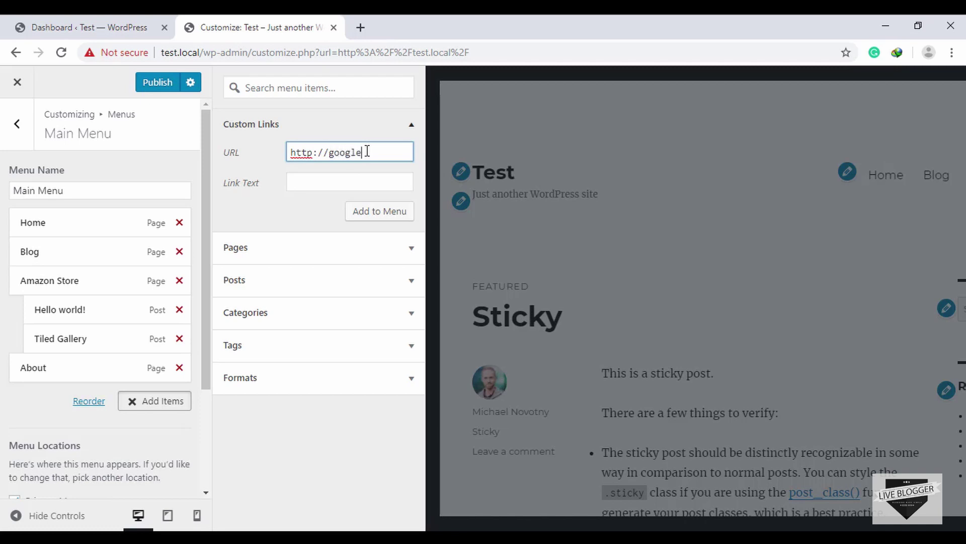
{"action": "left_click", "coordinate": [348, 179]}
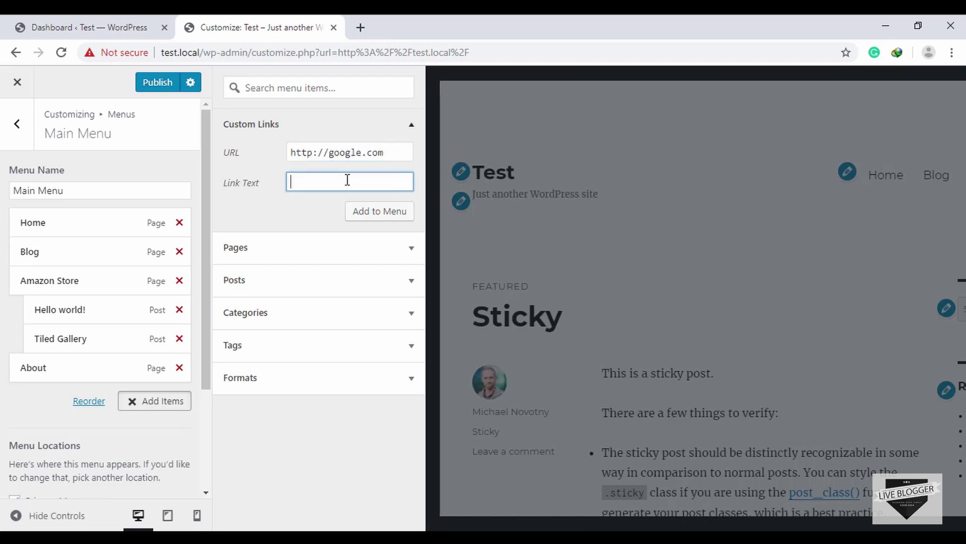
{"action": "left_click", "coordinate": [380, 214]}
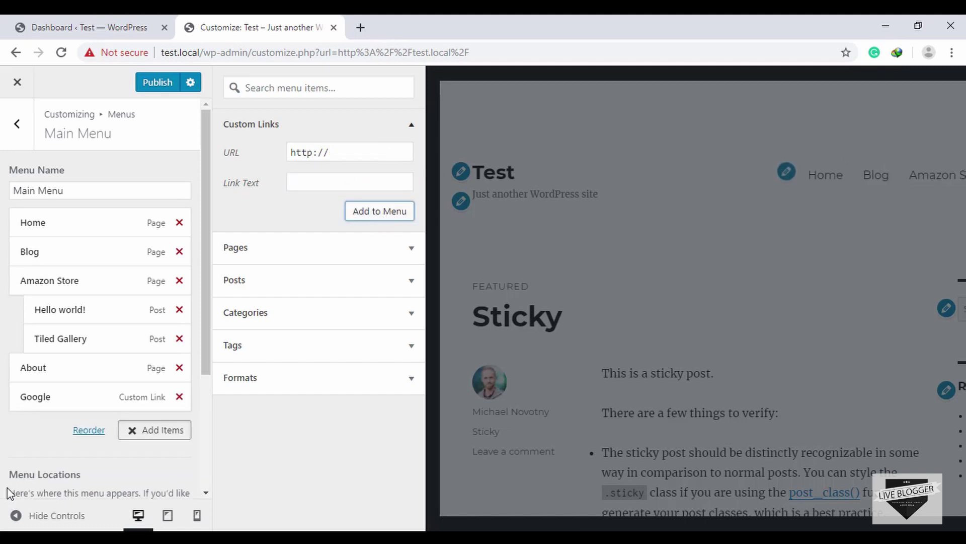
{"action": "left_click", "coordinate": [42, 445]}
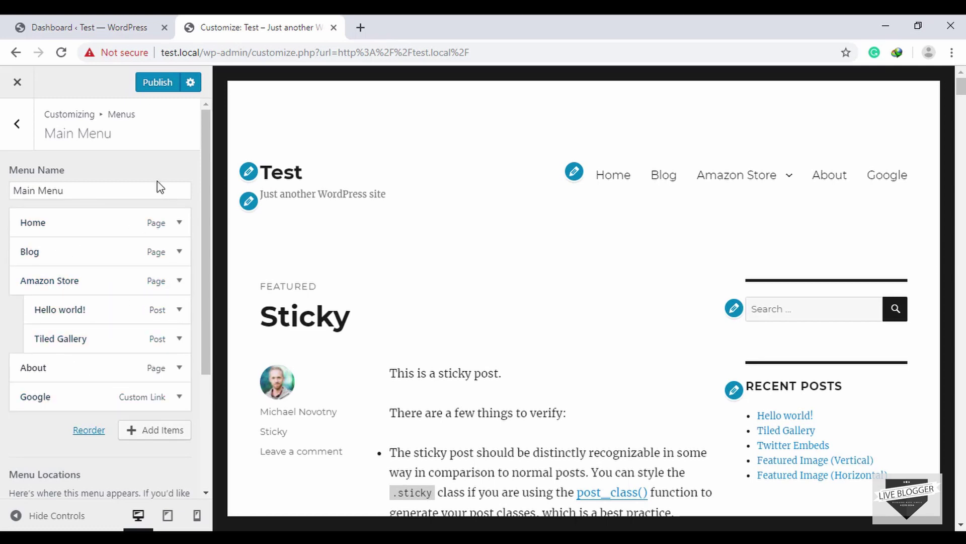
Publish the menu changes and view them on the live test.local front page.
{"action": "left_click", "coordinate": [158, 83]}
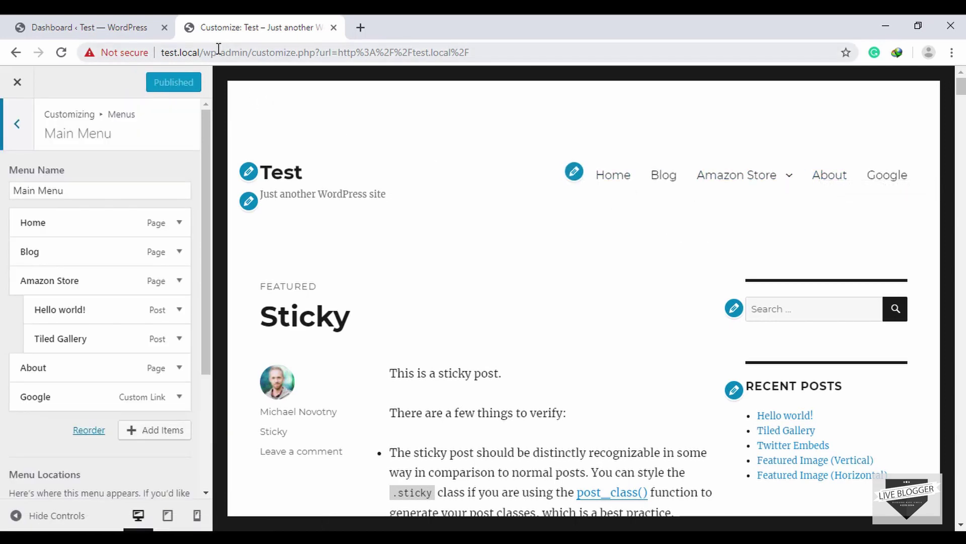
{"action": "left_click_drag", "start_coordinate": [207, 50], "coordinate": [774, 43]}
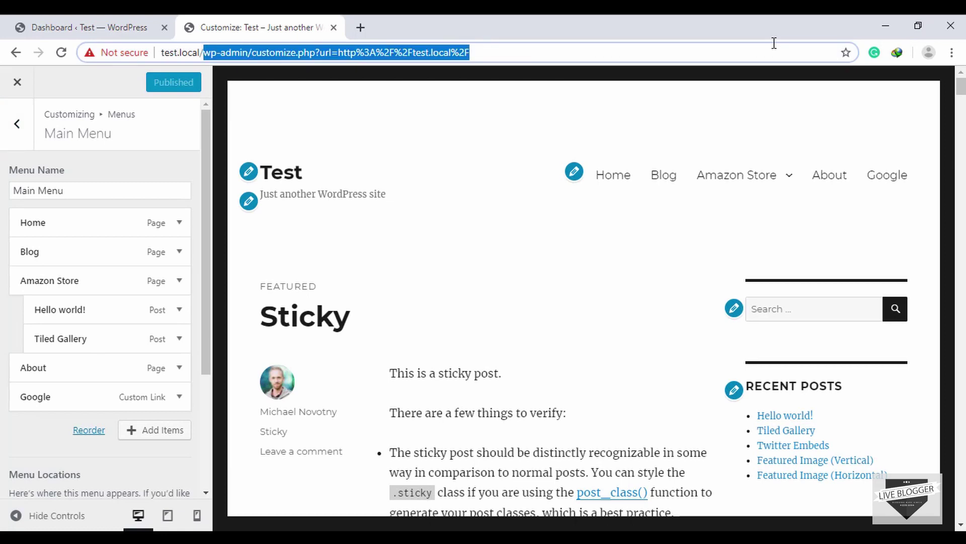
{"action": "key", "text": "BackSpace"}
{"action": "key", "text": "Return"}
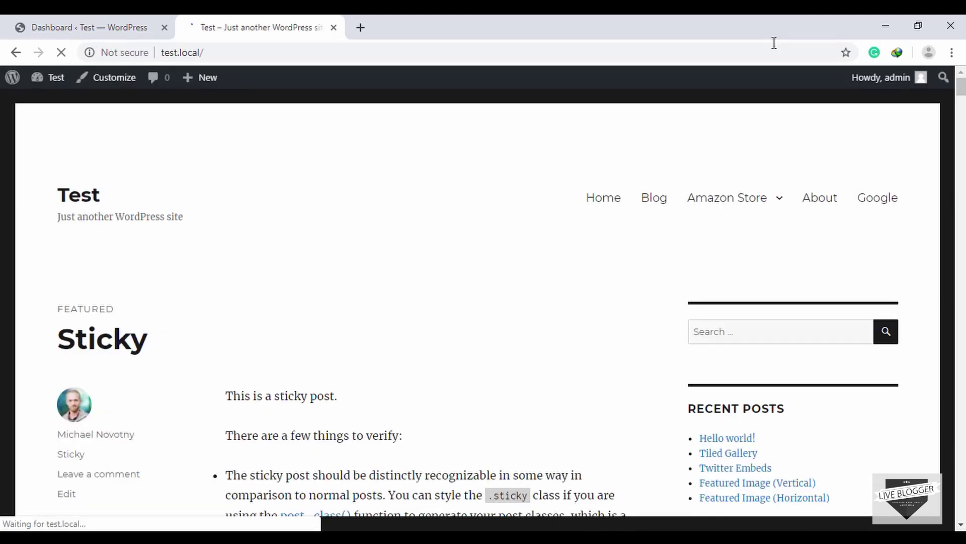
{"action": "mouse_move", "coordinate": [708, 201]}
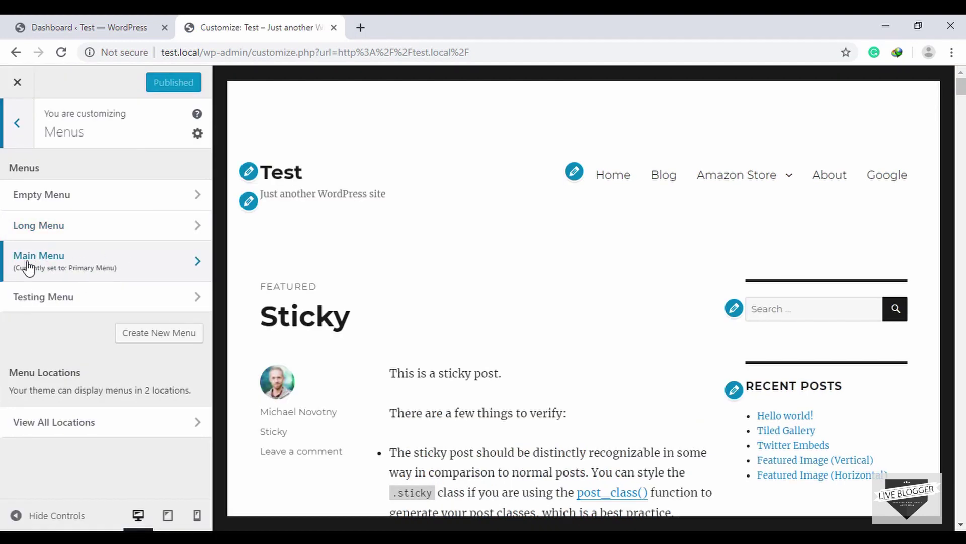
Open Main Menu and remove it with Delete Menu under Menu Options.
{"action": "left_click", "coordinate": [119, 262]}
{"action": "scroll", "coordinate": [98, 363], "scroll_direction": "down", "scroll_amount": 2}
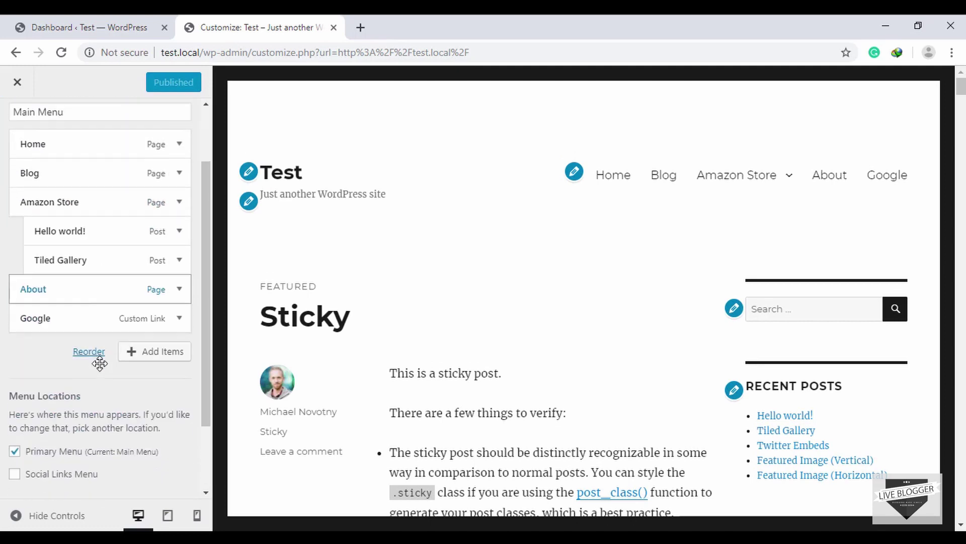
{"action": "scroll", "coordinate": [98, 363], "scroll_direction": "down", "scroll_amount": 2}
{"action": "left_click", "coordinate": [40, 475]}
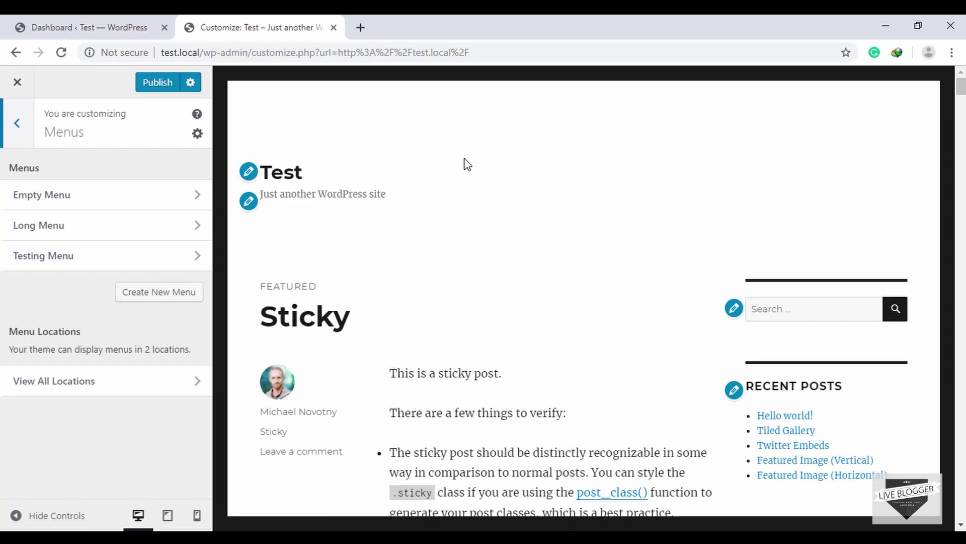
In the Dashboard tab, go to the Appearance > Menus admin page.
{"action": "left_click", "coordinate": [132, 30]}
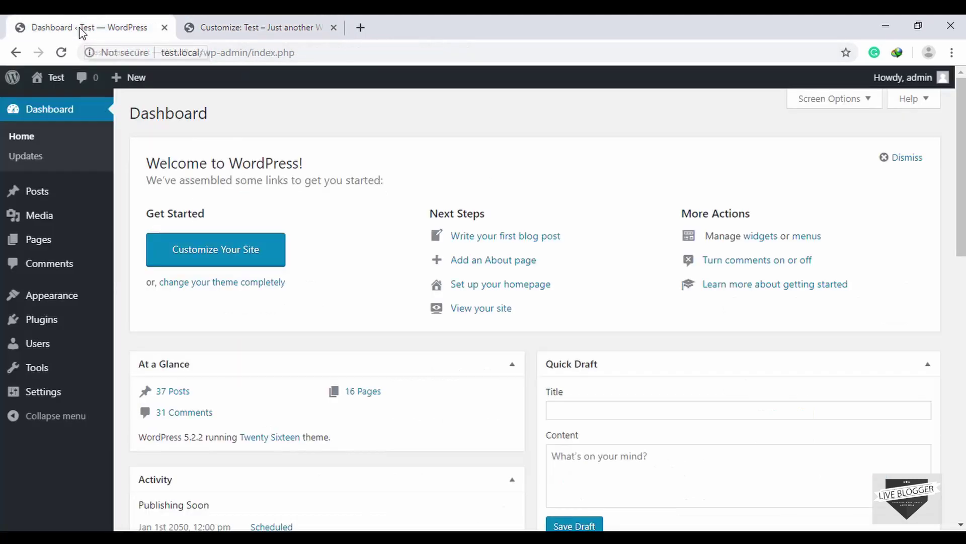
{"action": "mouse_move", "coordinate": [70, 212]}
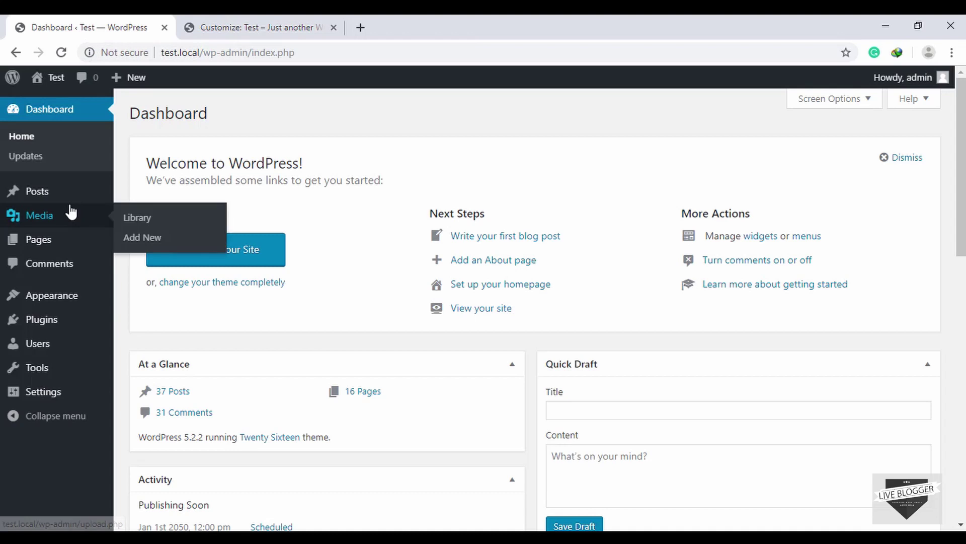
{"action": "mouse_move", "coordinate": [50, 302]}
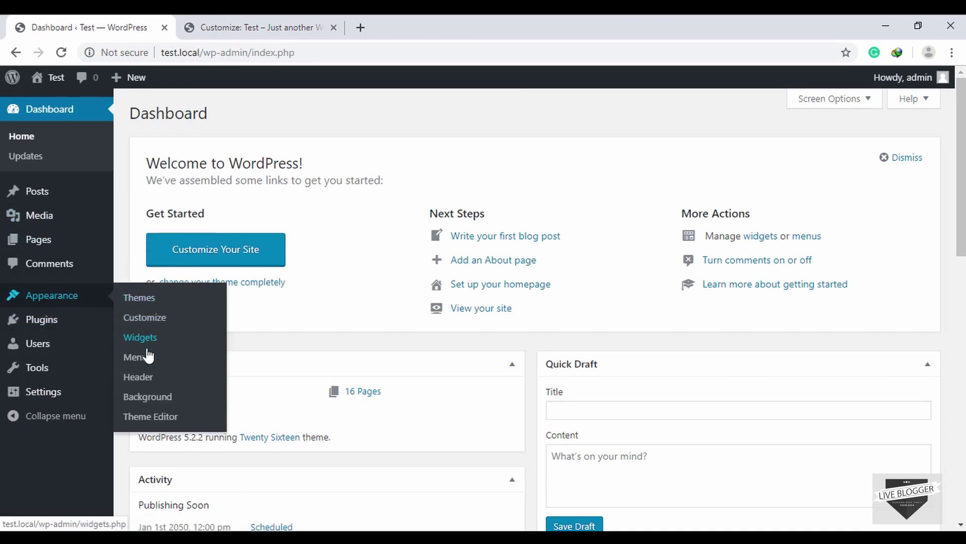
{"action": "left_click", "coordinate": [144, 359]}
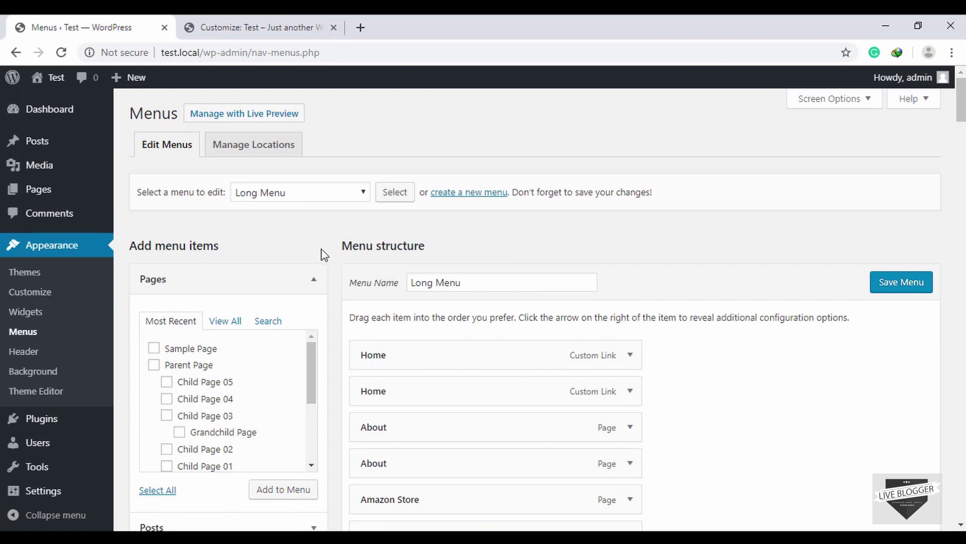
Check the menu selector, keep Long Menu selected, and look over its item structure.
{"action": "left_click", "coordinate": [311, 194]}
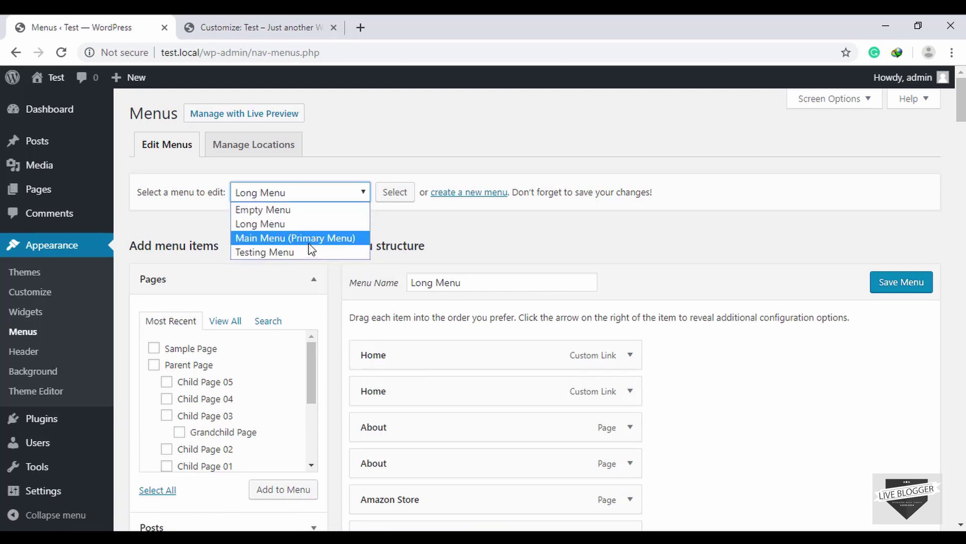
{"action": "left_click", "coordinate": [513, 332]}
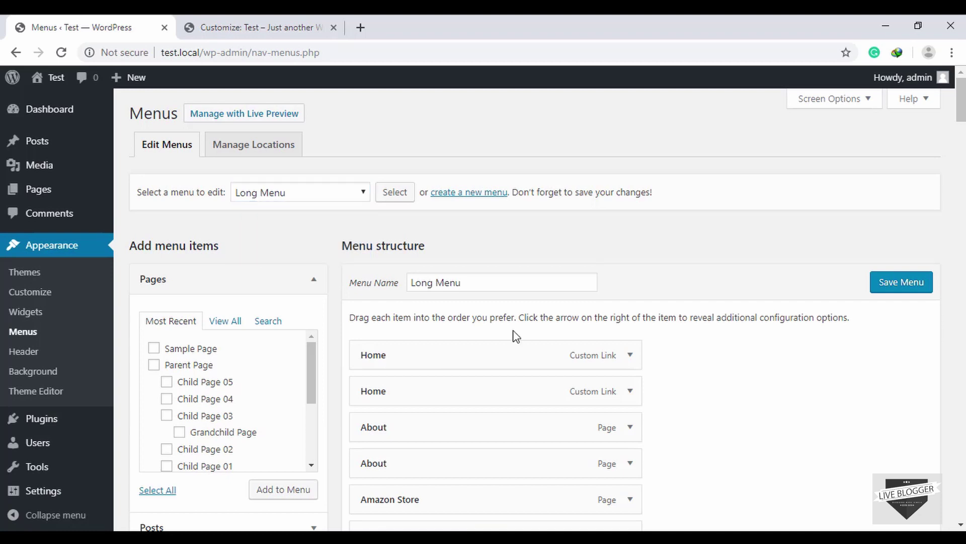
{"action": "scroll", "coordinate": [513, 332], "scroll_direction": "down", "scroll_amount": 10}
{"action": "scroll", "coordinate": [514, 329], "scroll_direction": "up", "scroll_amount": 10}
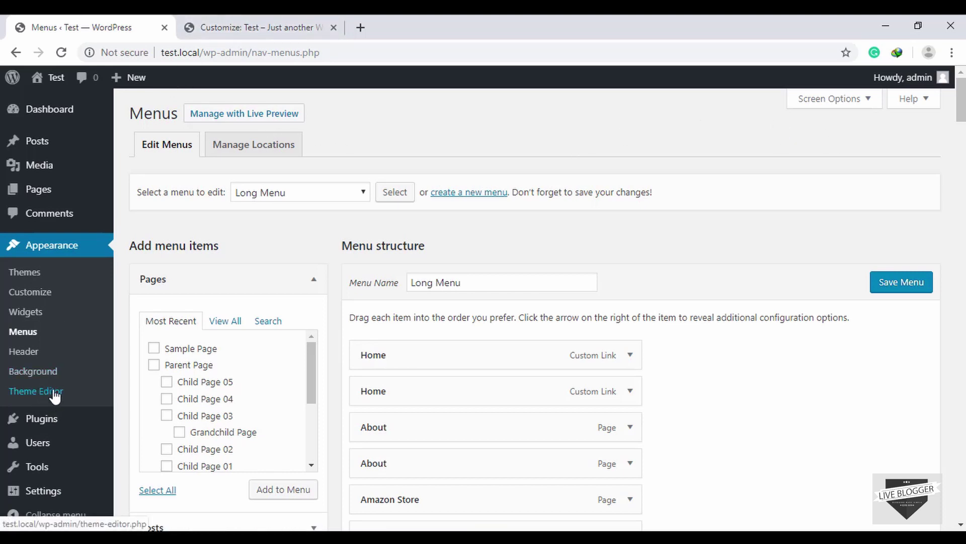
Launch the Customizer from Appearance and show its Additional CSS panel beside the site preview.
{"action": "left_click", "coordinate": [42, 297]}
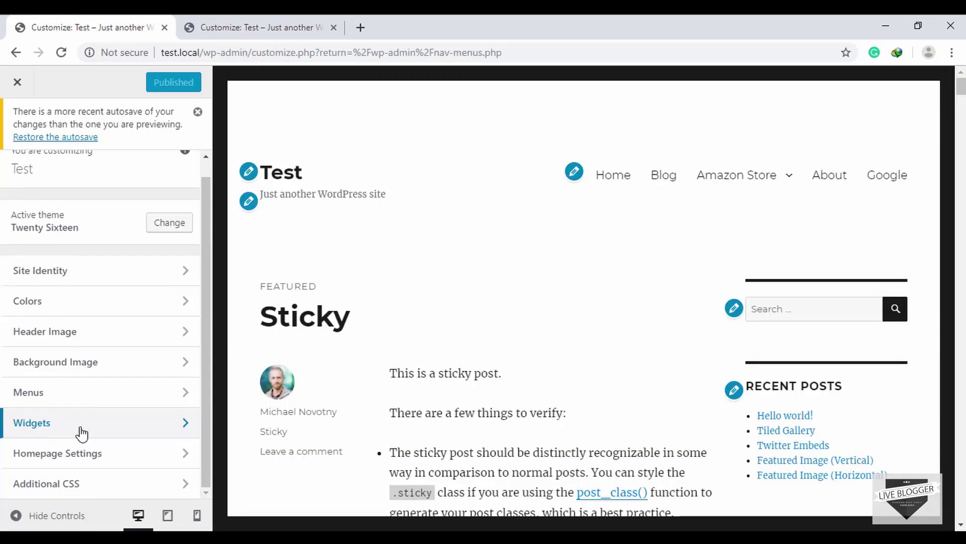
{"action": "left_click", "coordinate": [106, 485]}
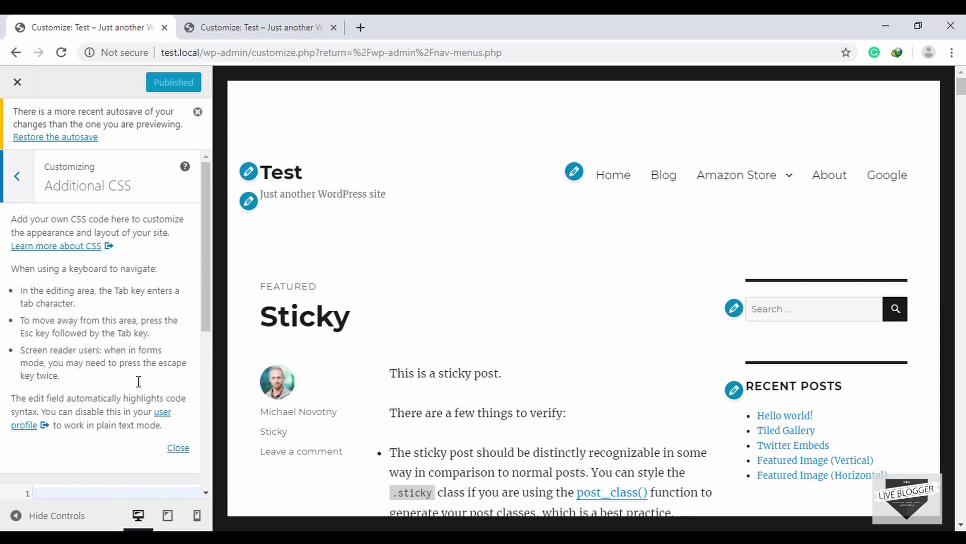